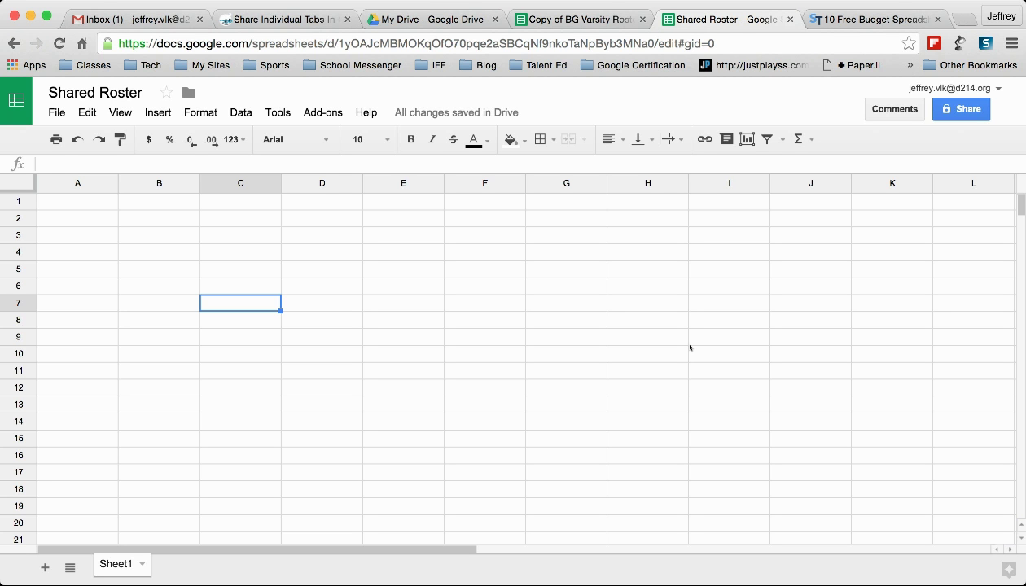
Review the 2012 and 2013 sheets of the source varsity roster alongside the blank Shared Roster spreadsheet
click(581, 17)
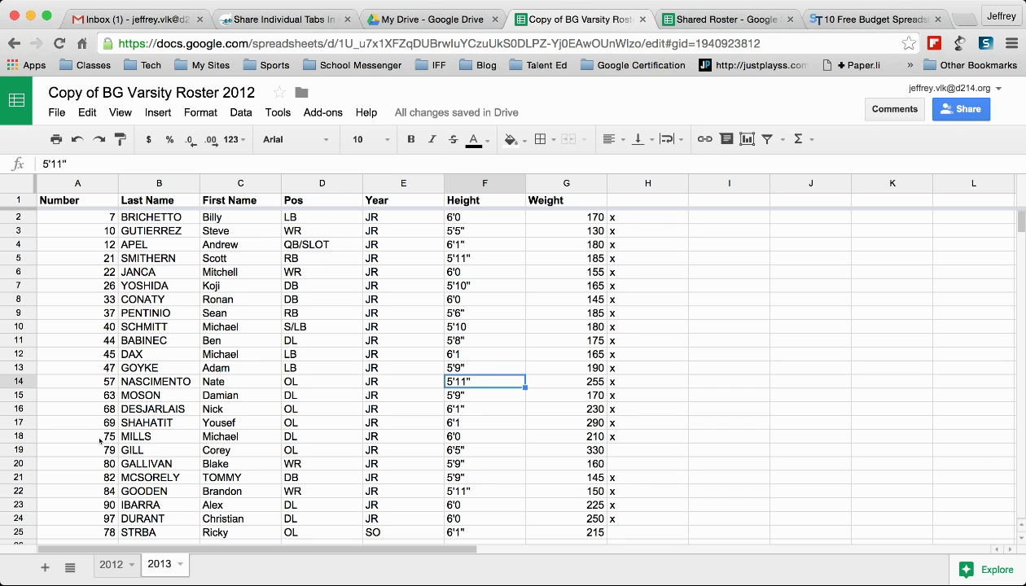
click(111, 564)
click(160, 566)
click(724, 19)
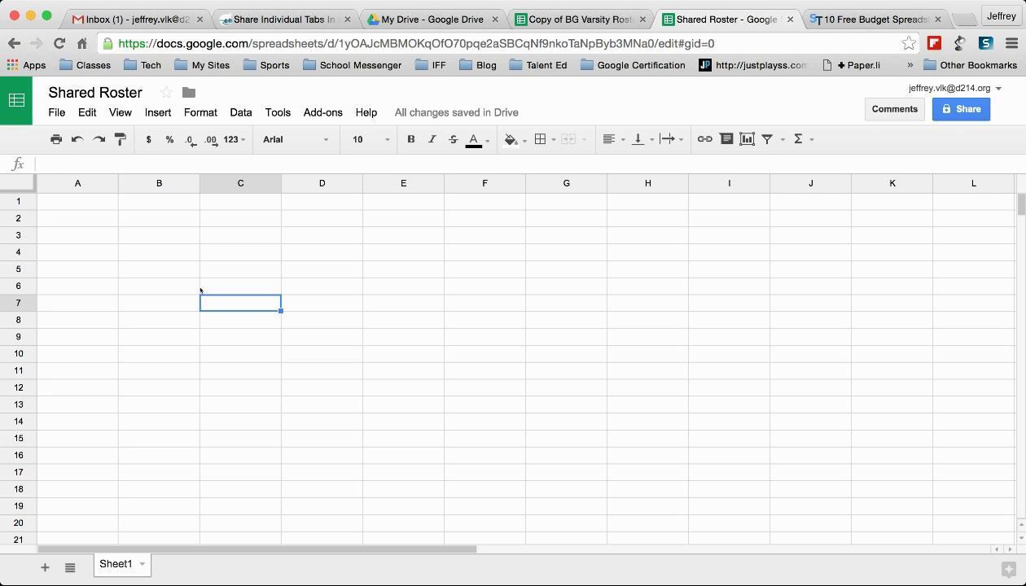
click(578, 18)
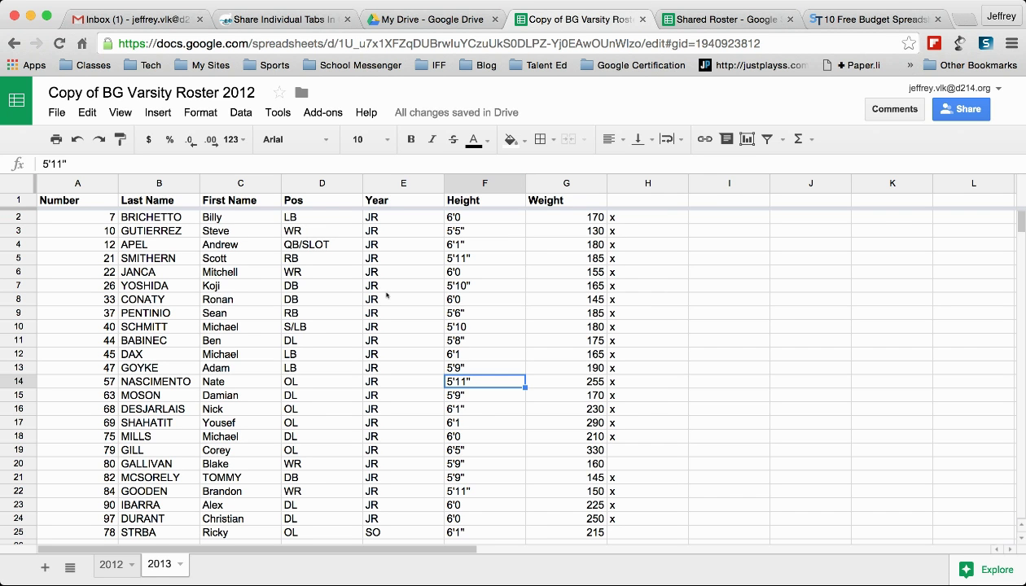
click(721, 19)
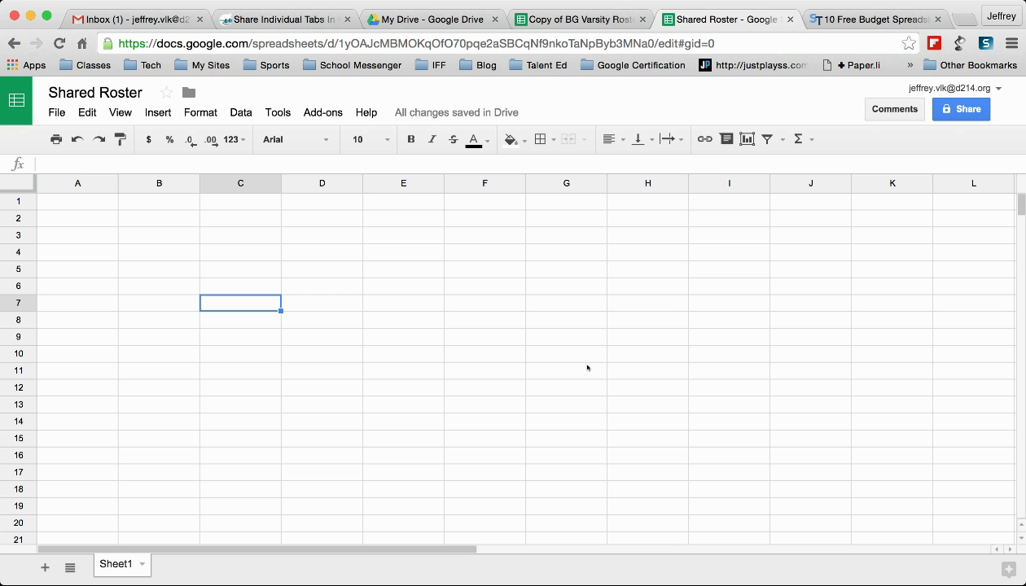
Paste an importrange formula into cell A1 of Shared Roster, using the source roster's URL and the range "2013!A1:G25"
double_click(85, 203)
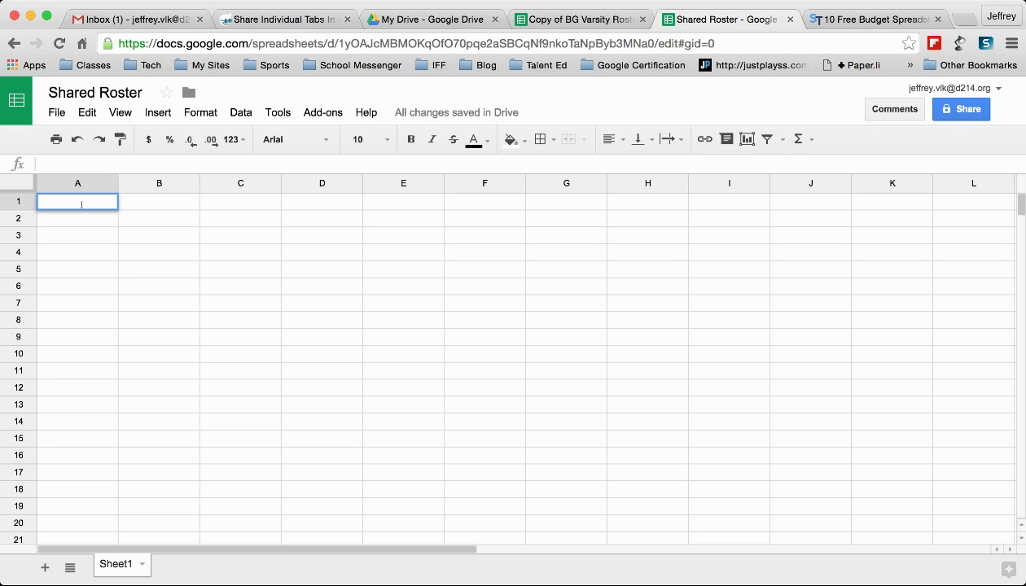
key(super+v)
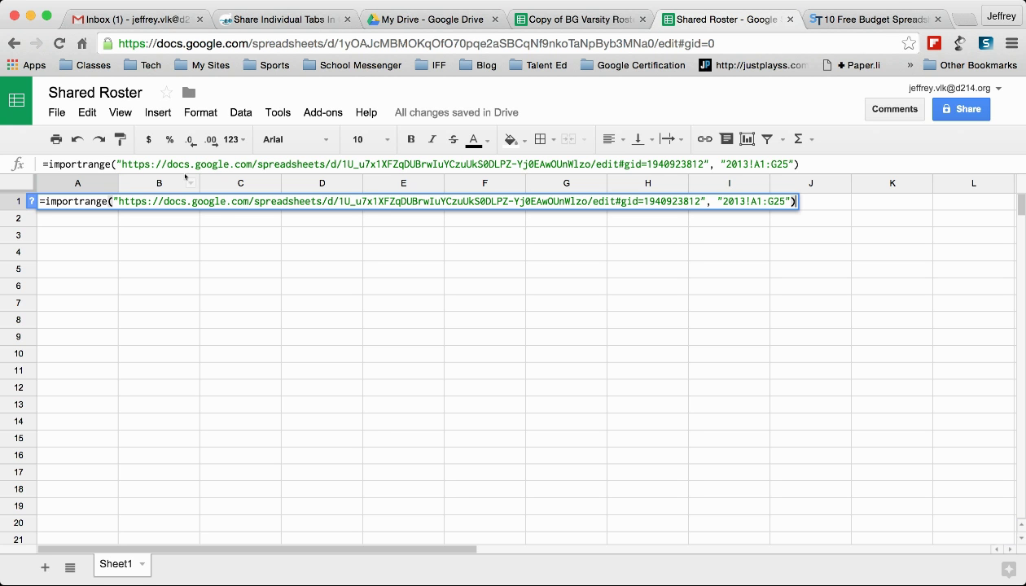
Compare the formula's arguments with the source roster's URL, its 2013 sheet name and the extent of its data
click(580, 28)
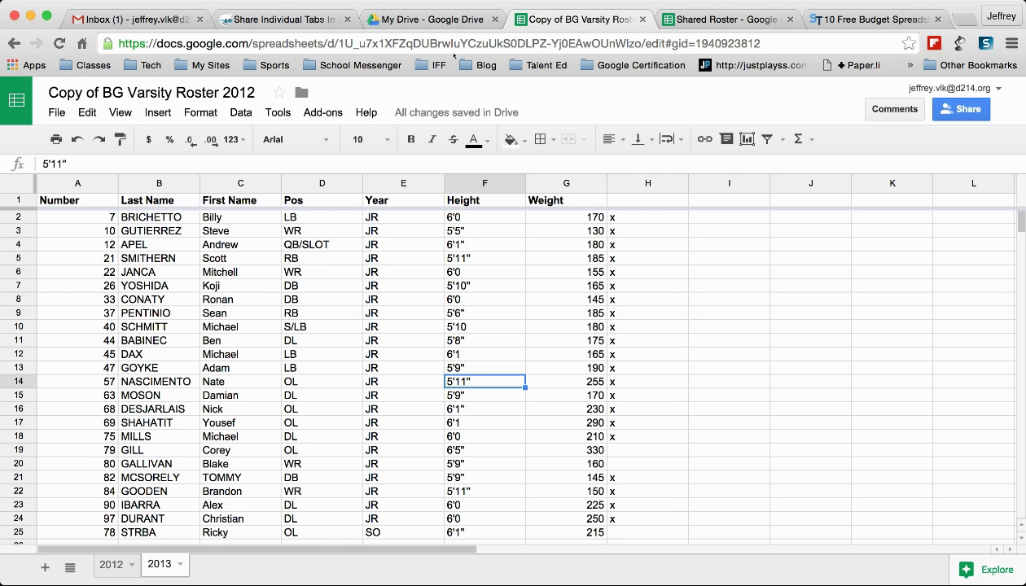
click(451, 47)
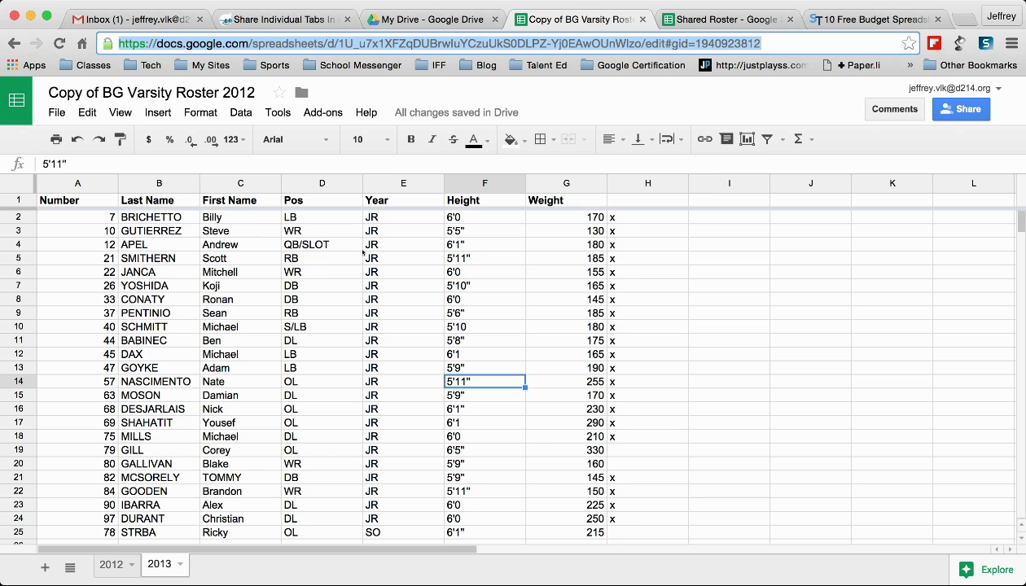
click(717, 21)
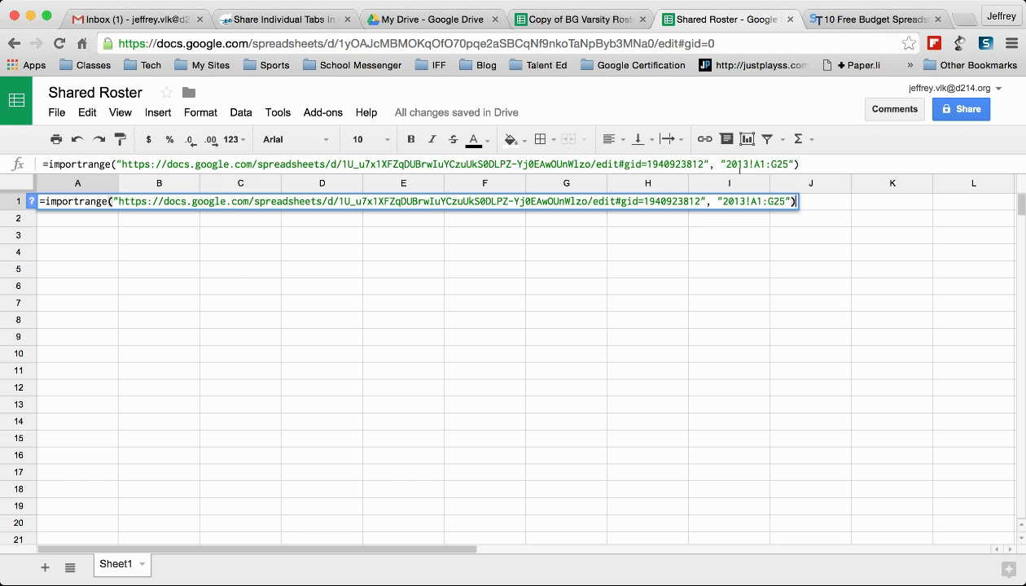
click(578, 19)
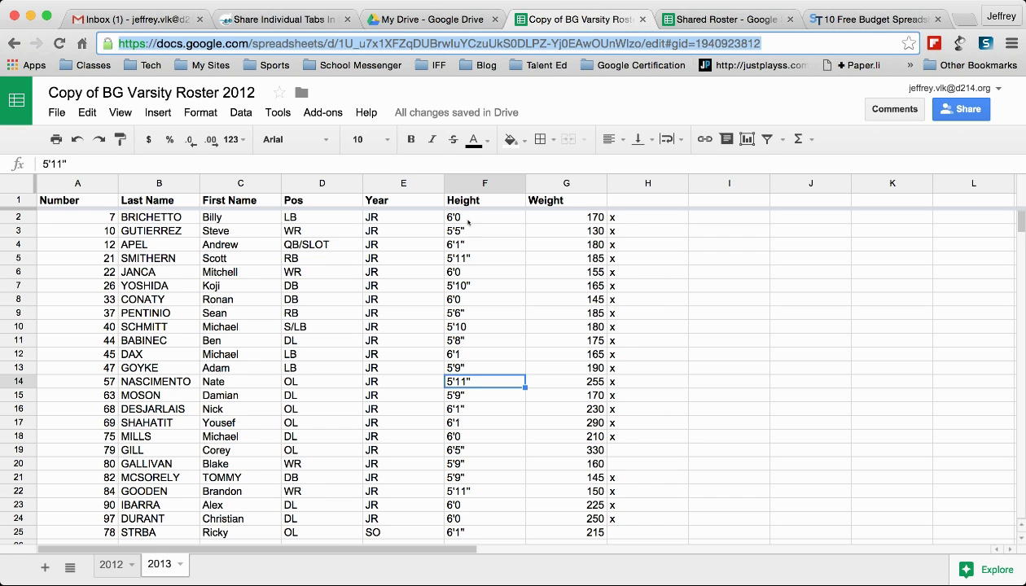
click(721, 19)
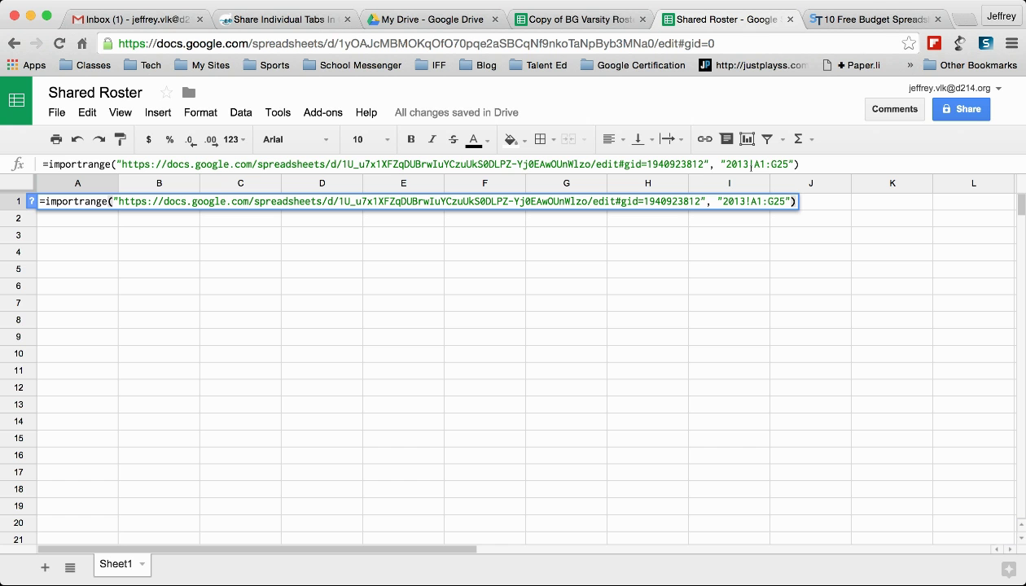
click(596, 25)
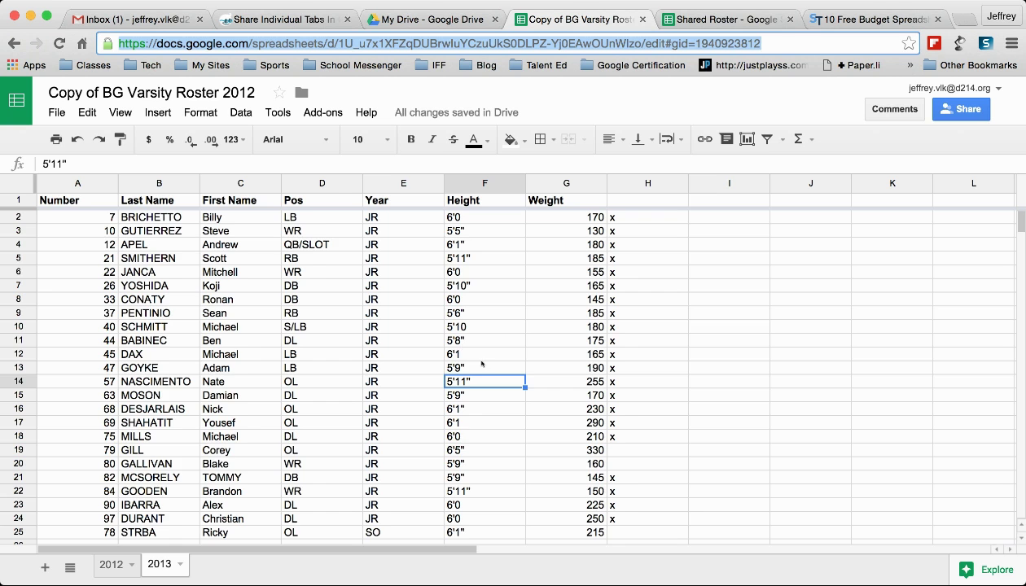
scroll(483, 363, down, 1)
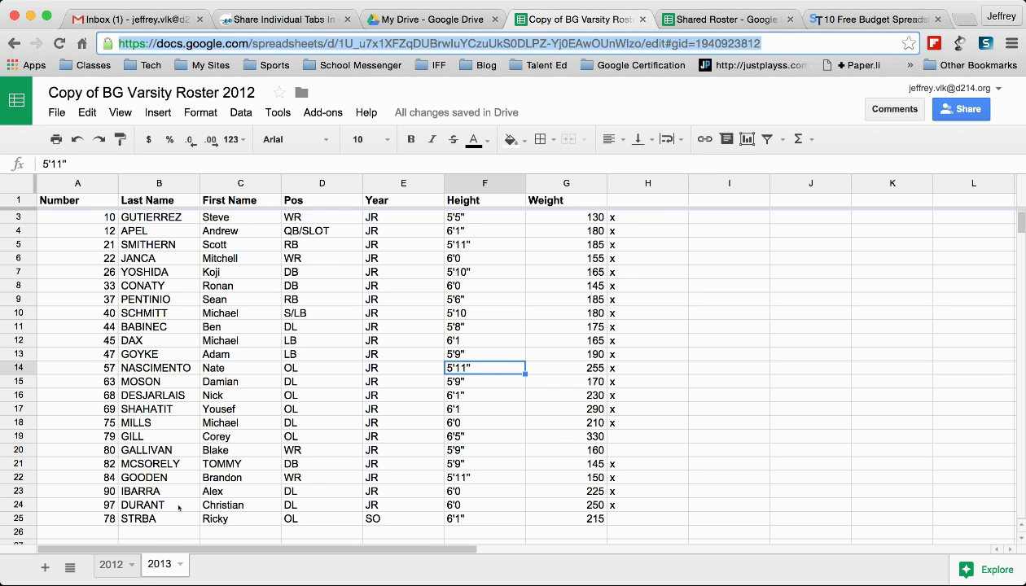
click(718, 19)
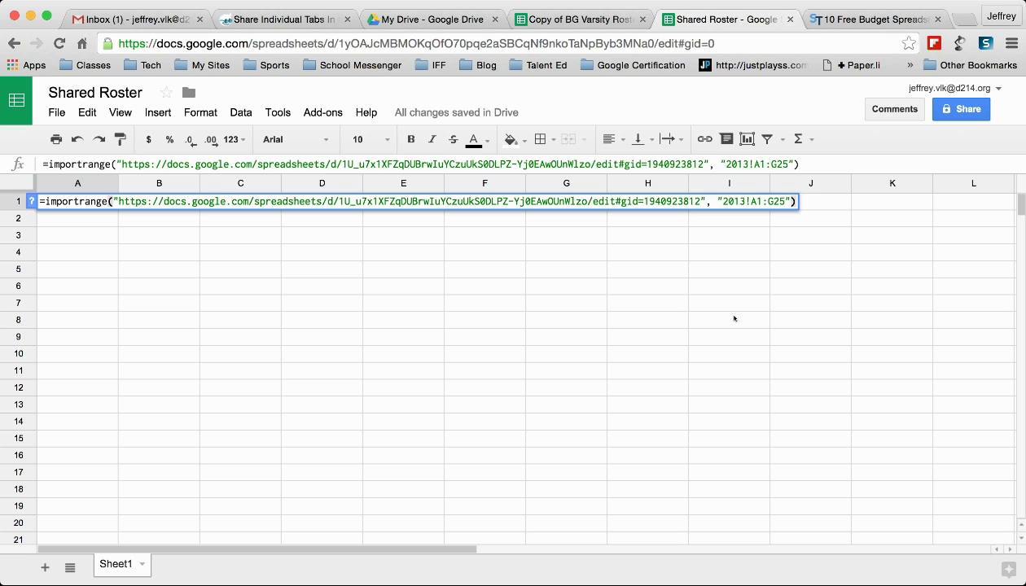
Commit the importrange formula in A1, allow access to the source spreadsheet and look over the imported roster
key(Return)
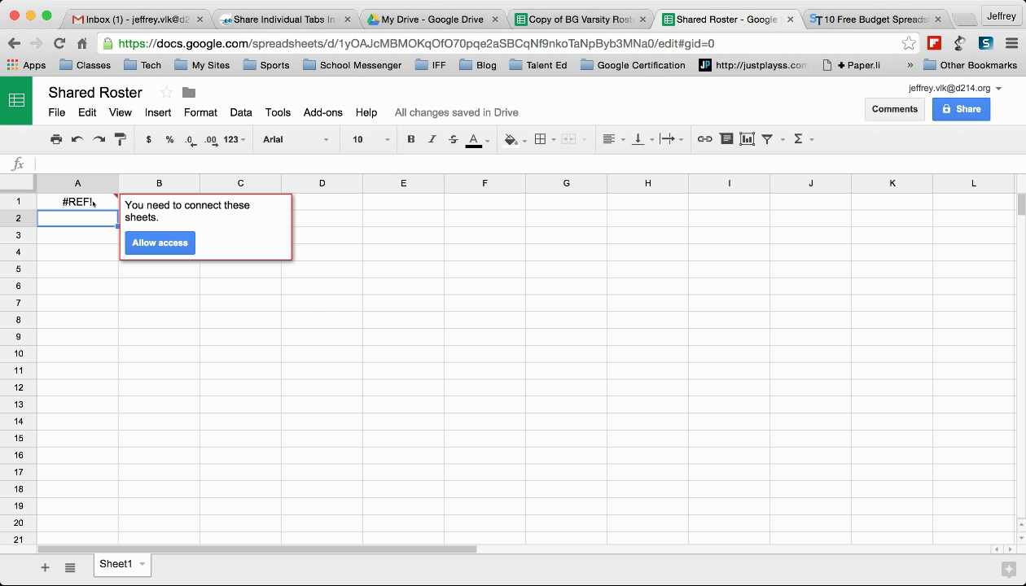
click(174, 243)
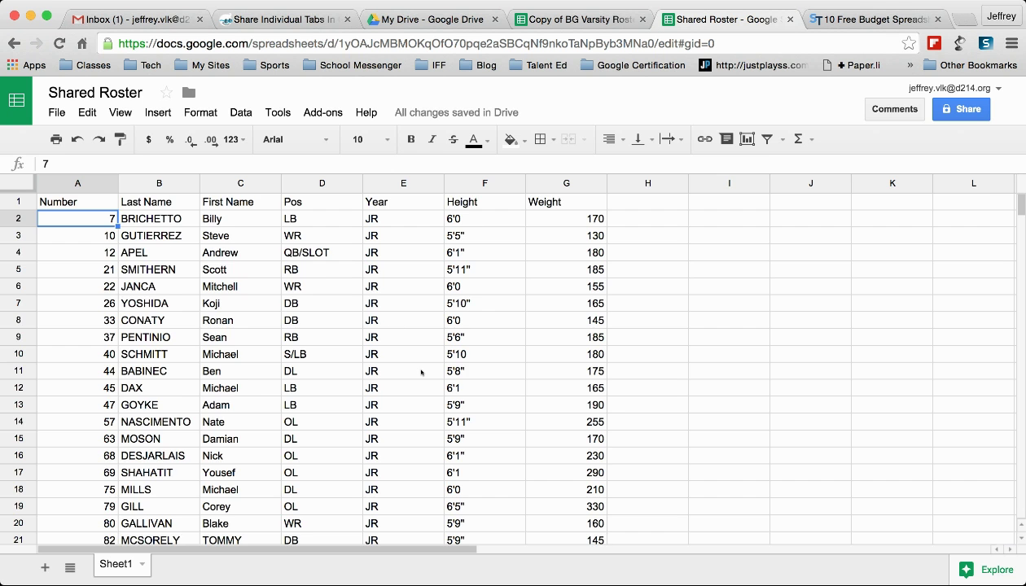
scroll(399, 375, down, 4)
scroll(422, 373, up, 4)
scroll(421, 372, right, 2)
scroll(422, 372, right, 1)
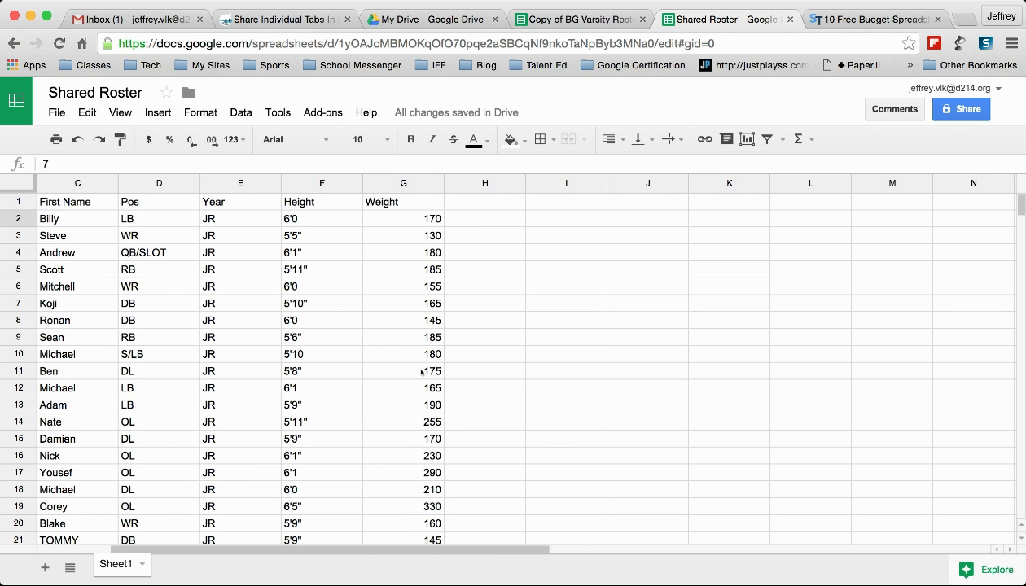
scroll(421, 373, left, 3)
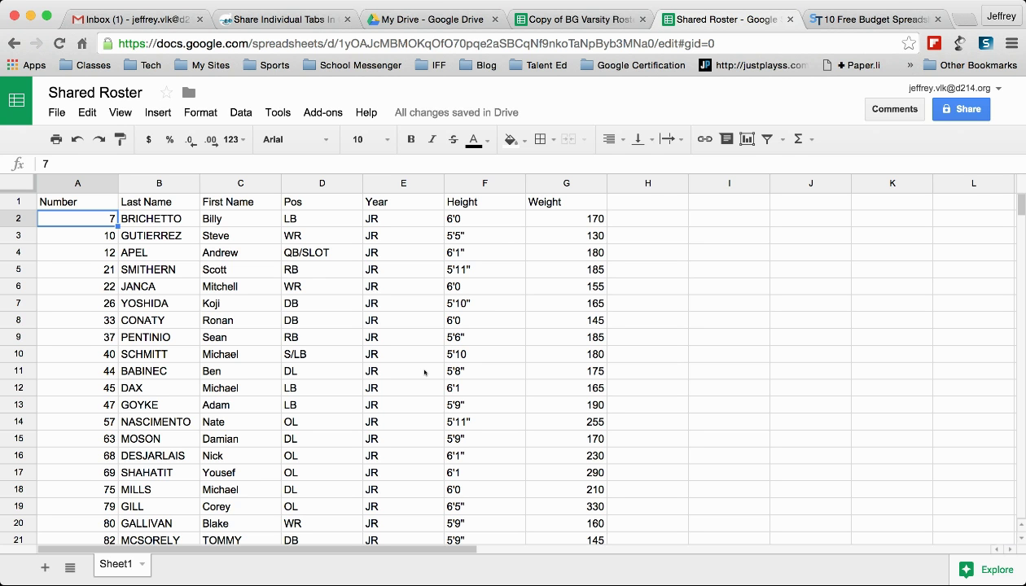
Set the weight in cell G2 of the source roster's 2013 sheet to 150
click(587, 19)
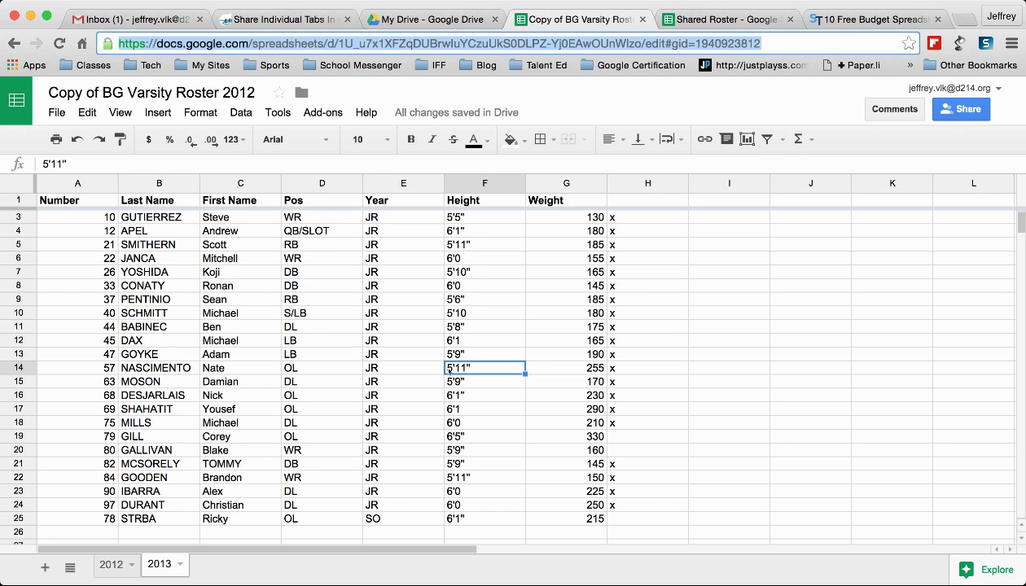
click(308, 352)
scroll(254, 411, up, 1)
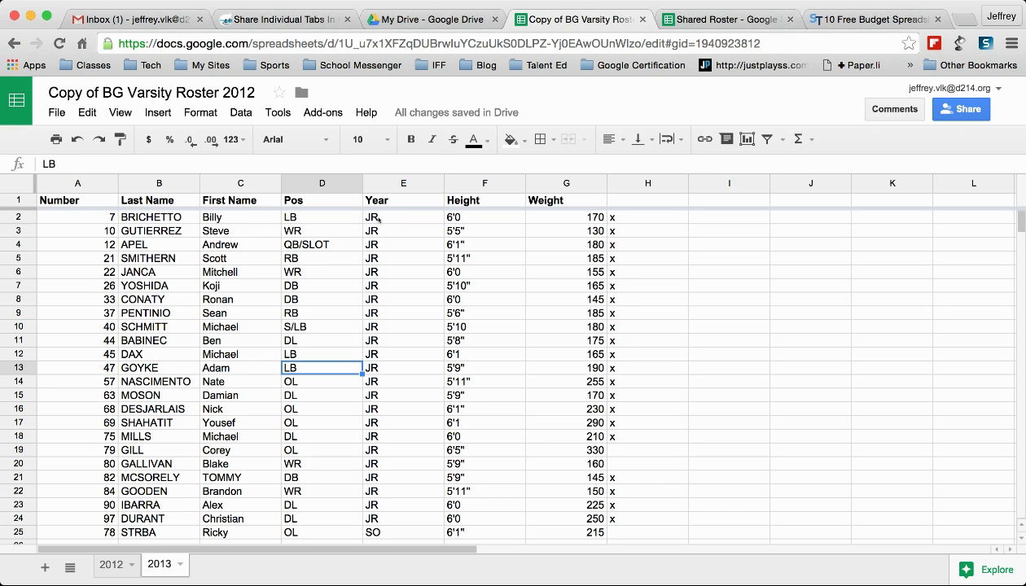
click(586, 219)
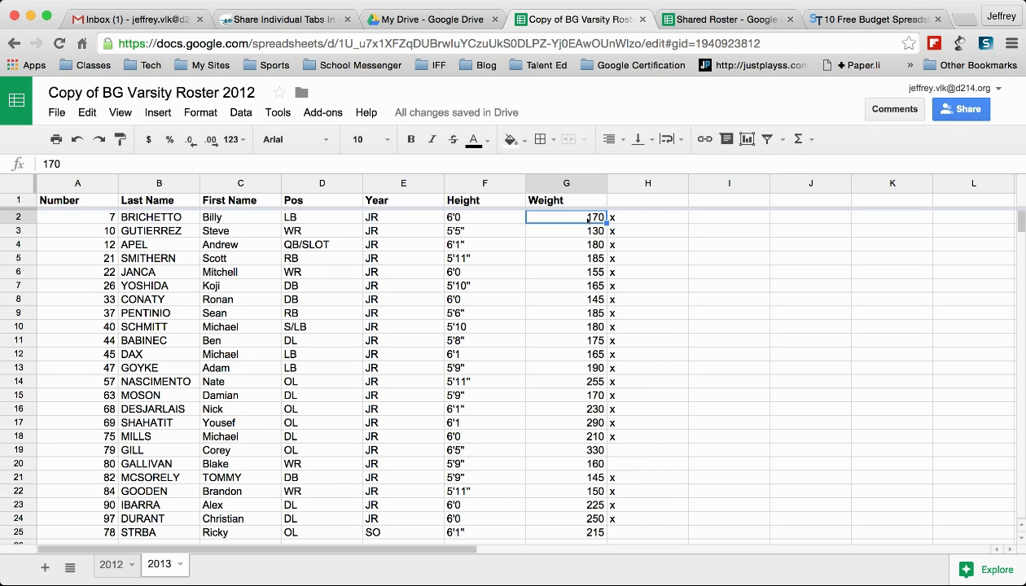
text(150)
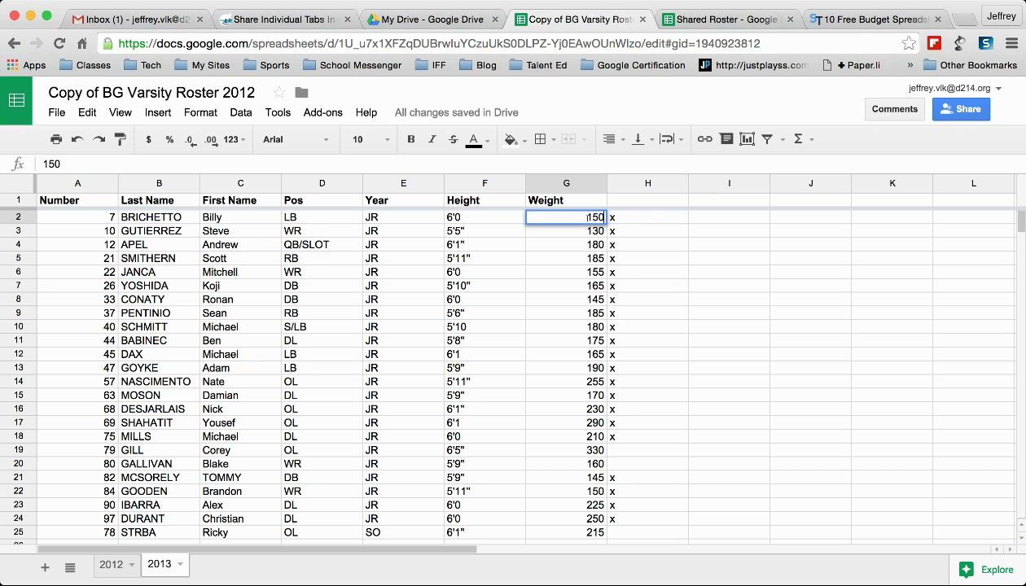
key(Return)
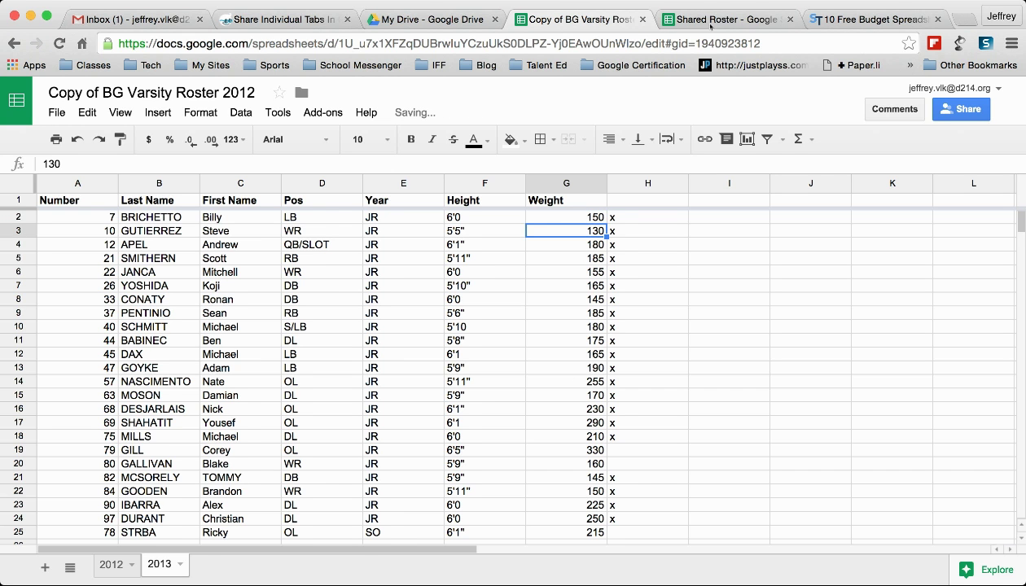
Check the first player's weight in Shared Roster, reload that spreadsheet and return to the source roster
click(710, 27)
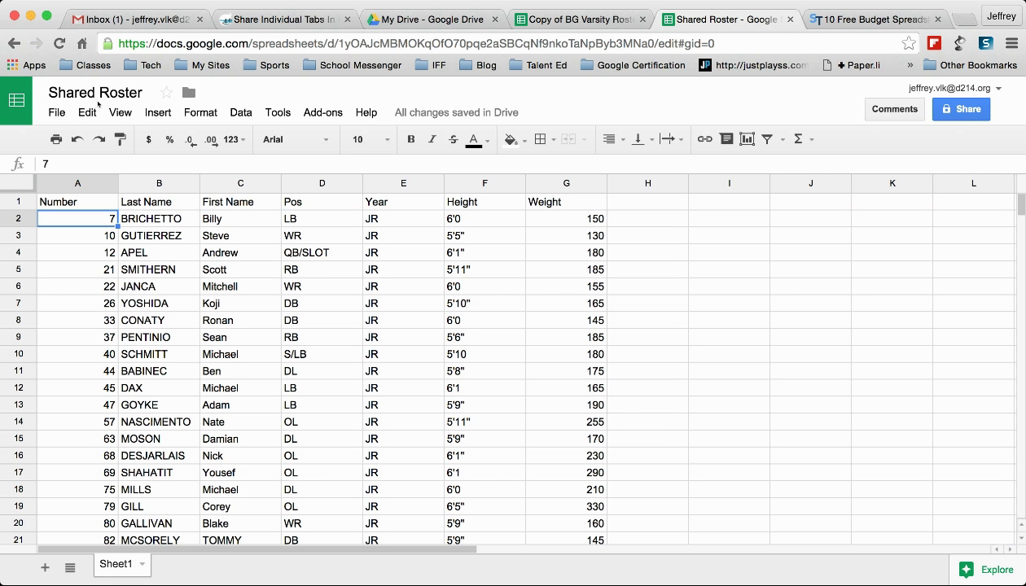
click(58, 43)
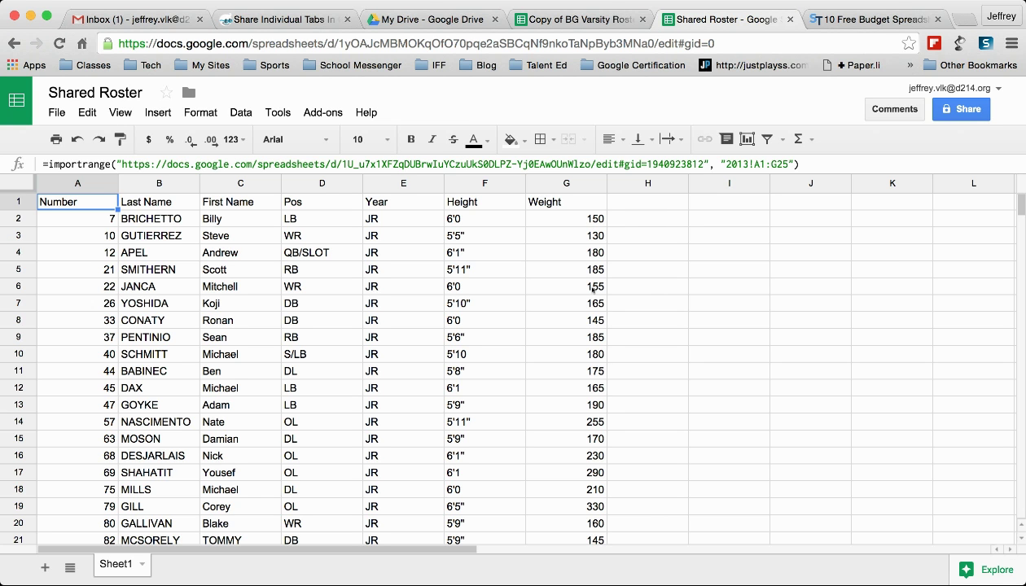
click(586, 21)
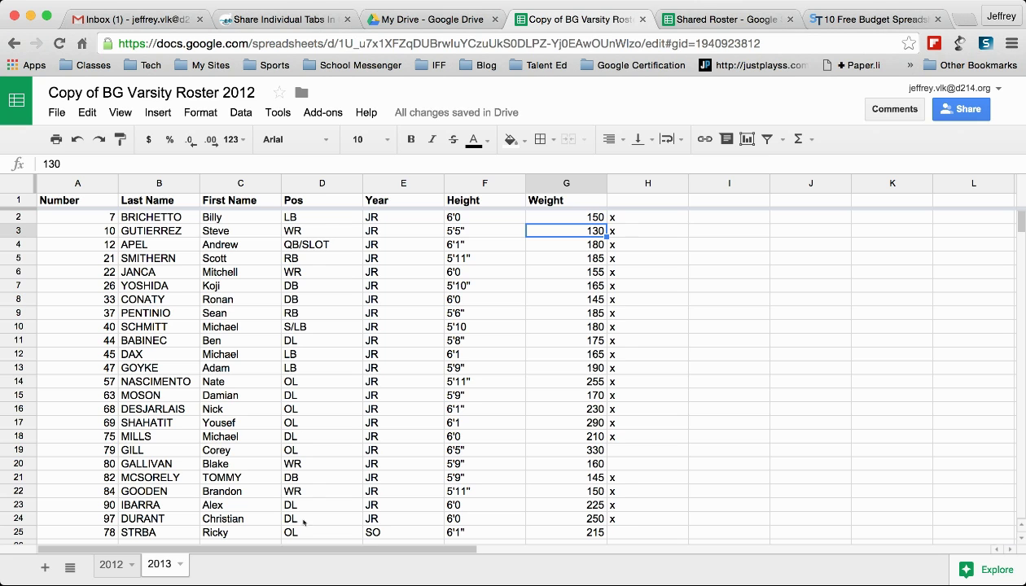